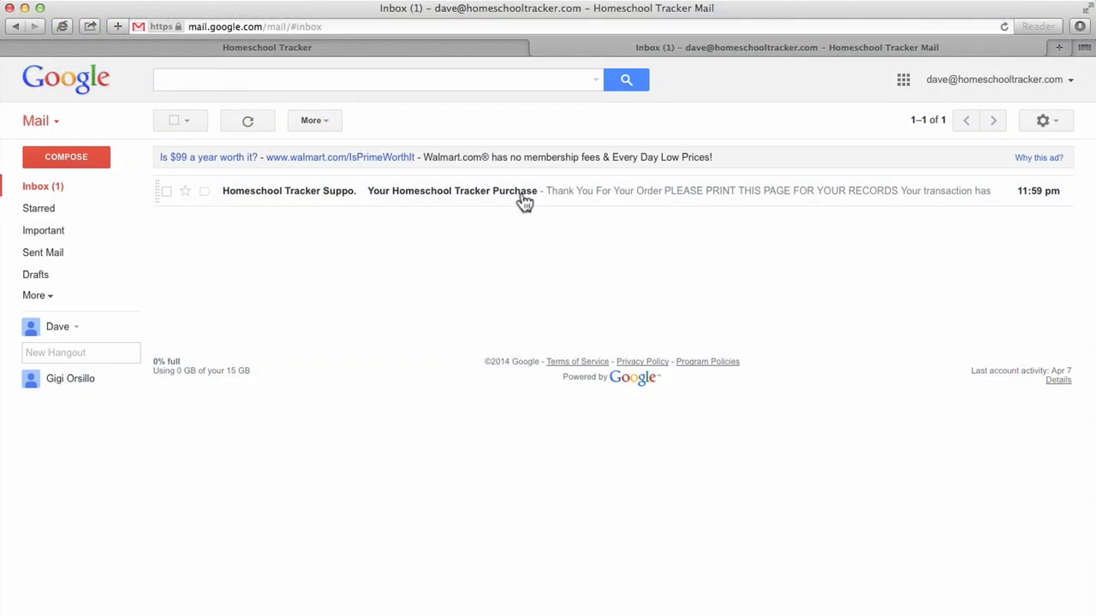
- Open the new-subscription activation form from the Homeschool Tracker purchase email and agree to the Terms of Use
click(524, 200)
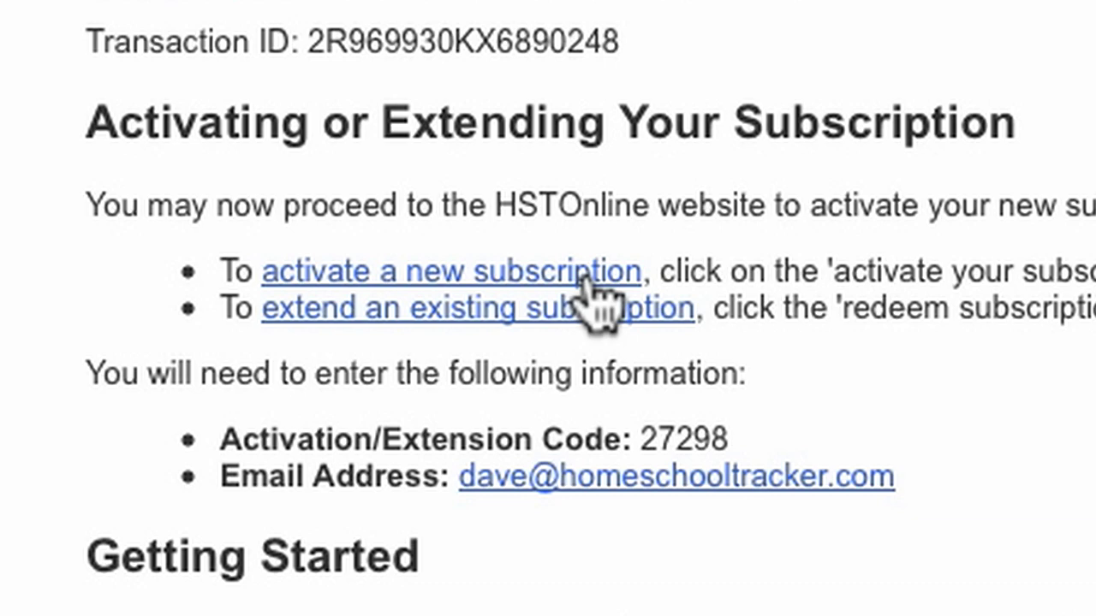
click(585, 276)
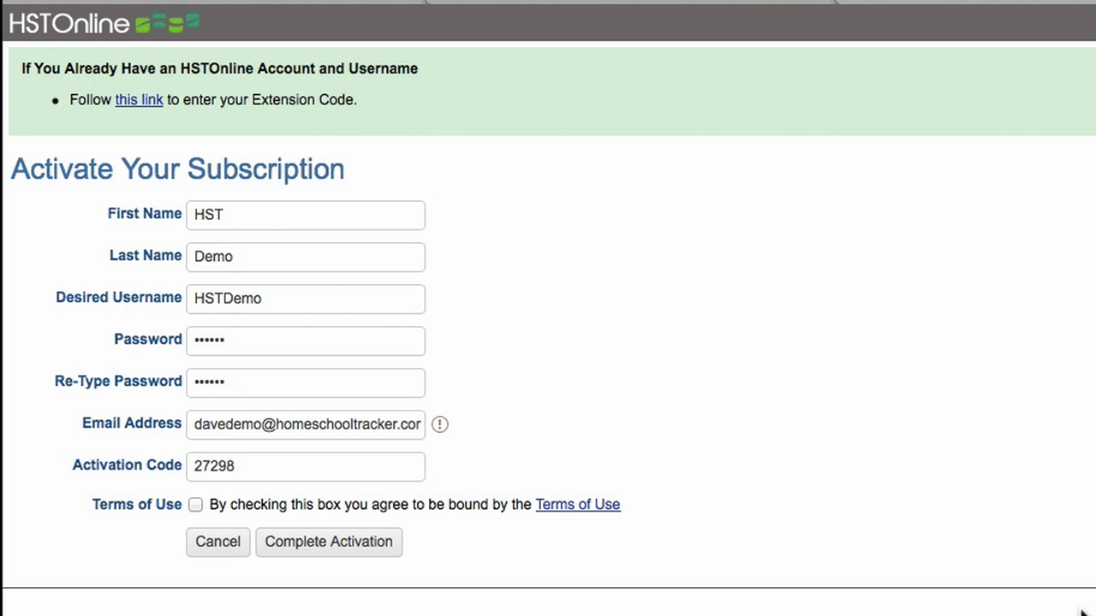
click(196, 504)
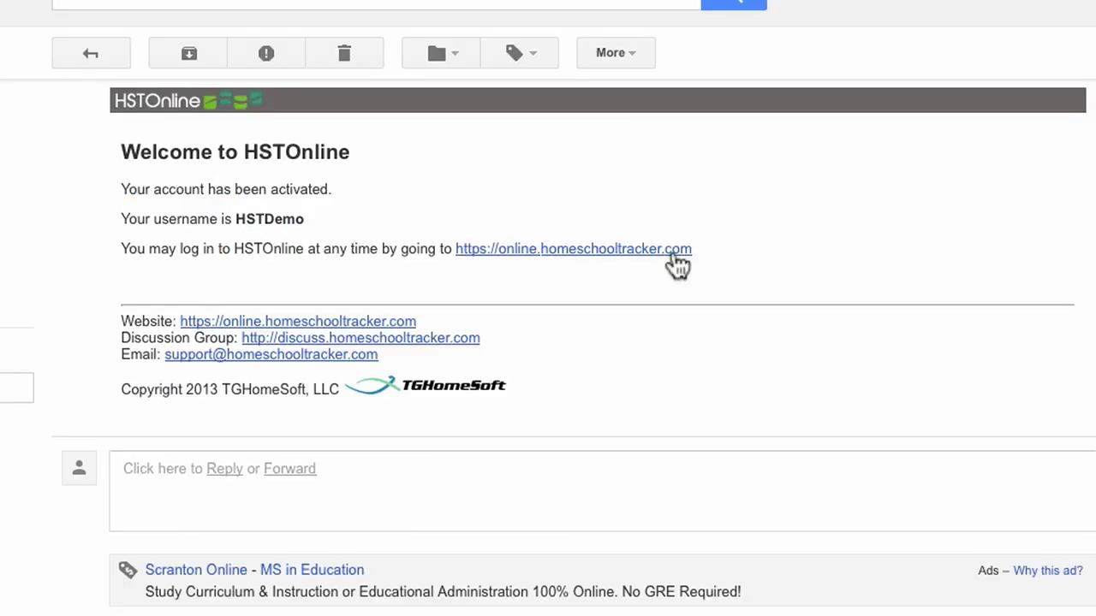
- Open the HSTOnline login page from the welcome email and log in with the account username and password
click(673, 256)
text(TDemo)
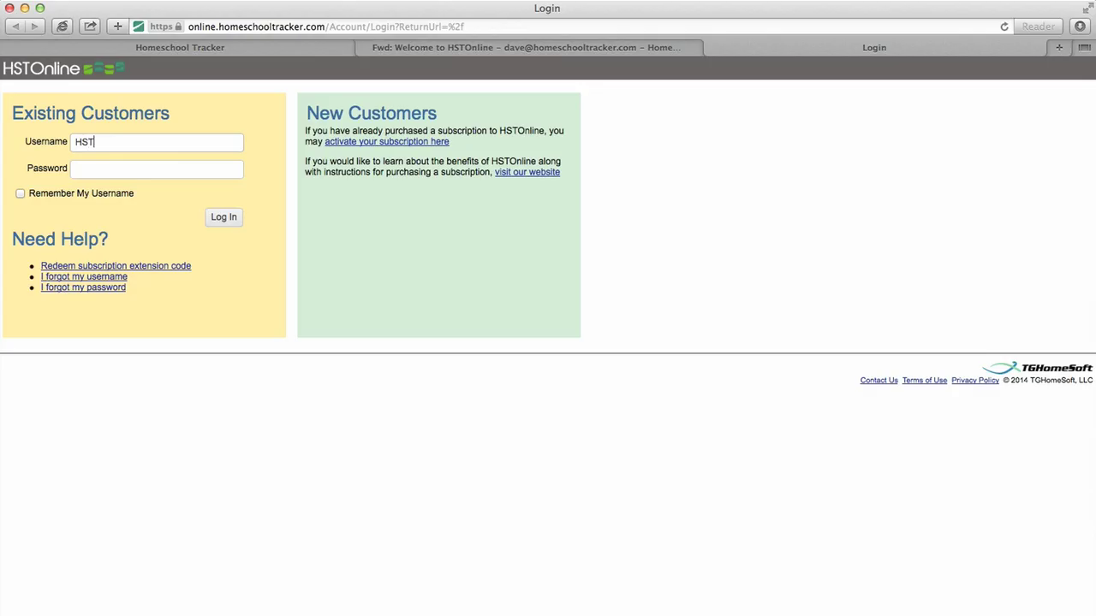
key(Tab)
text(••••••)
key(Return)
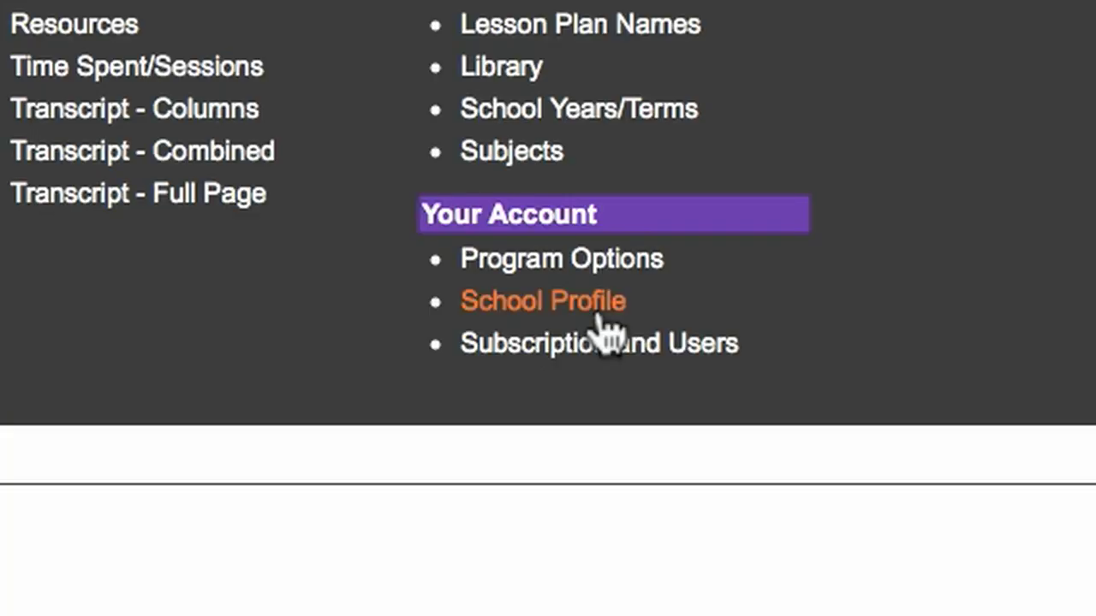
- Set the school name in the School Profile to "Demo Homeschool" and save the changes
click(599, 315)
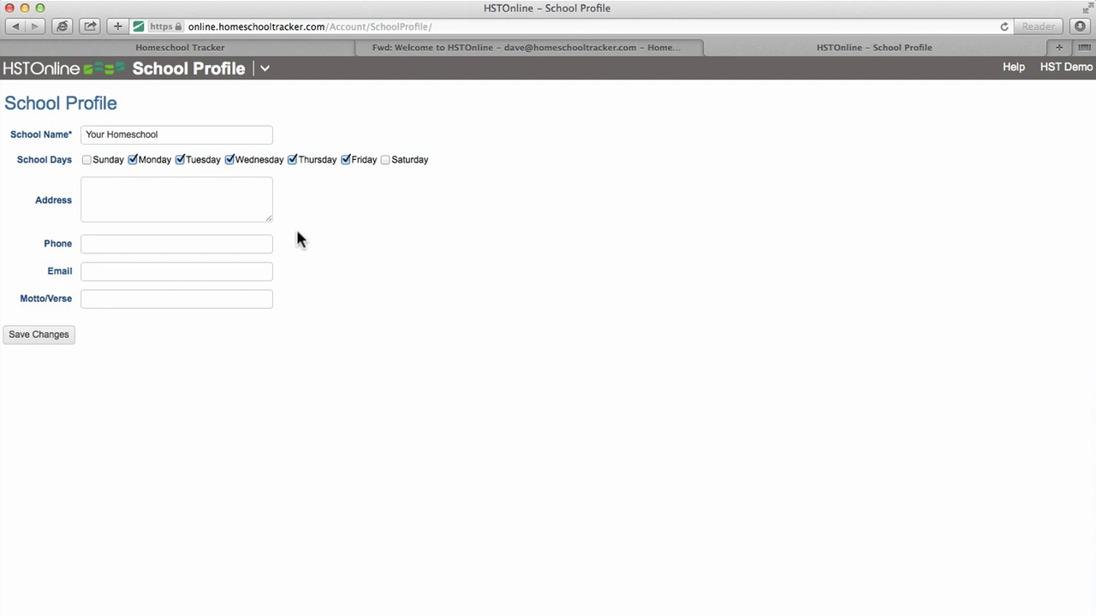
click(215, 135)
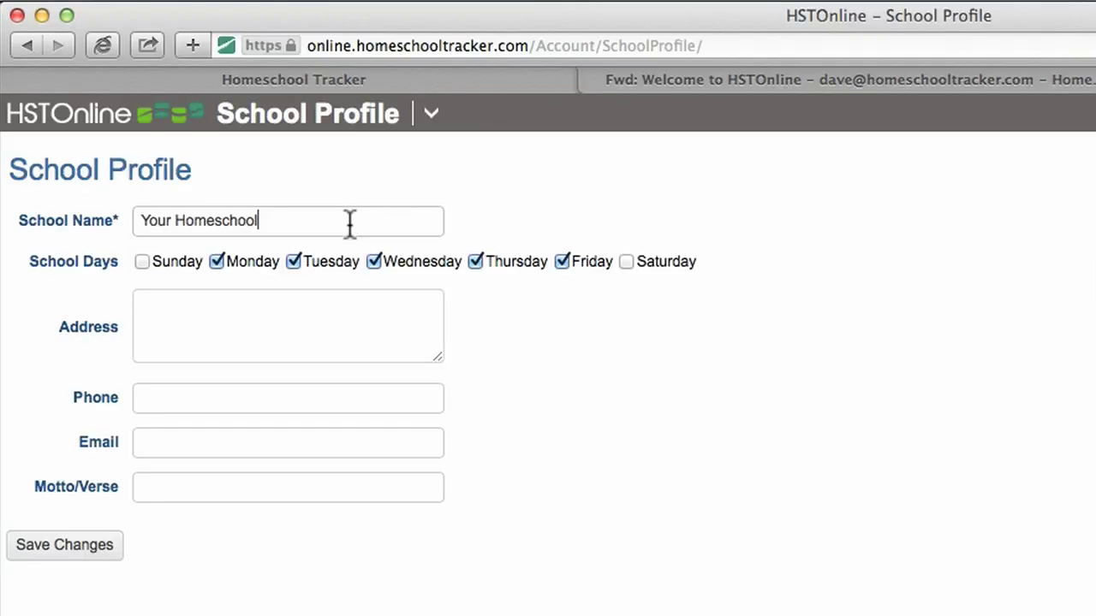
triple_click(350, 222)
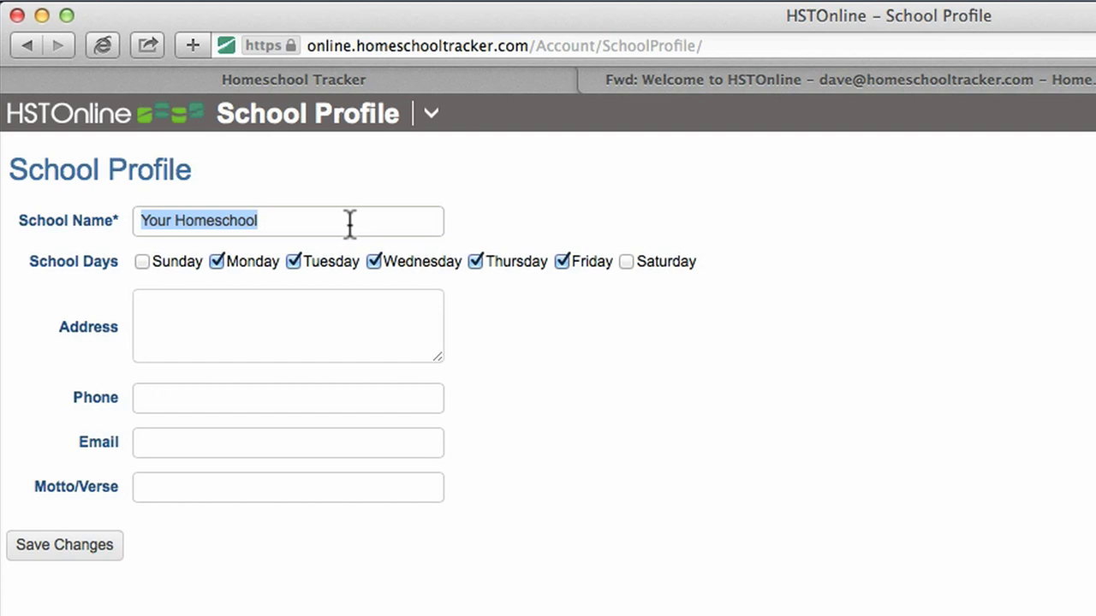
text(Demo Homescho)
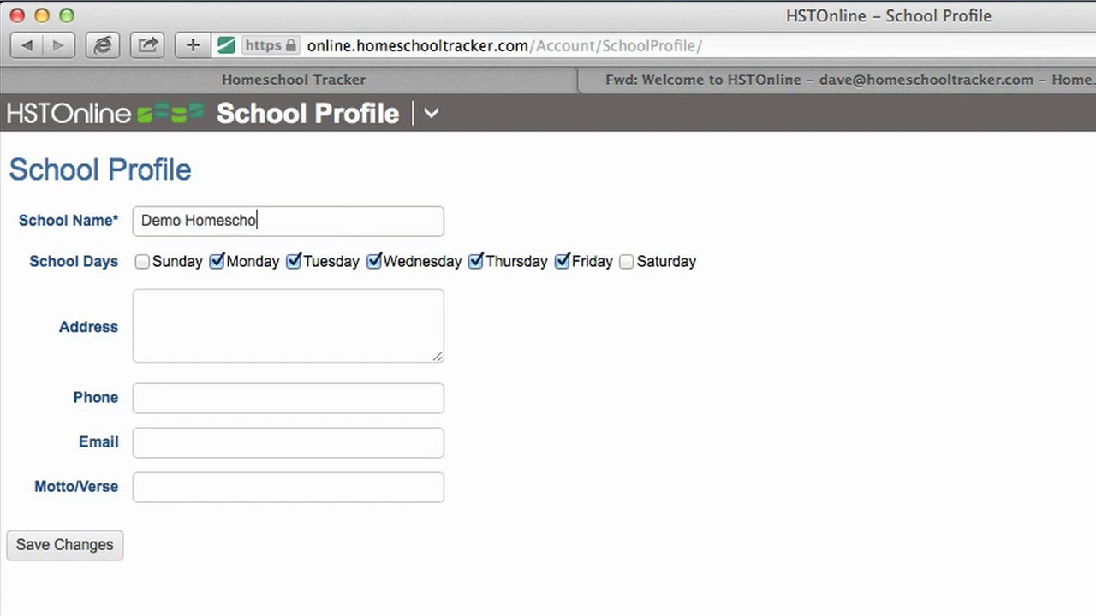
text(ol)
click(100, 554)
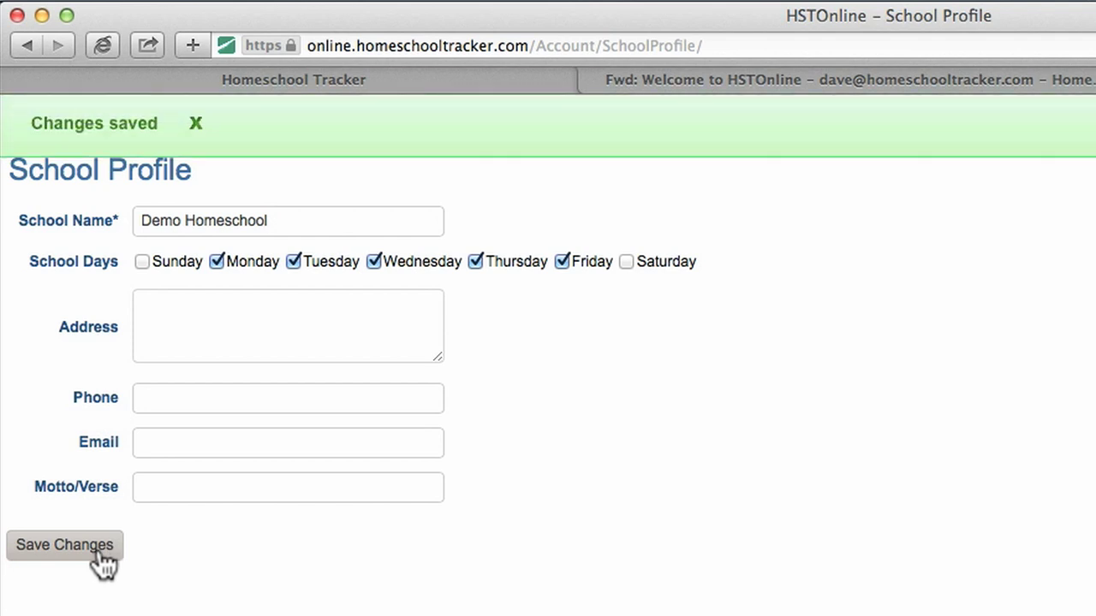
click(193, 129)
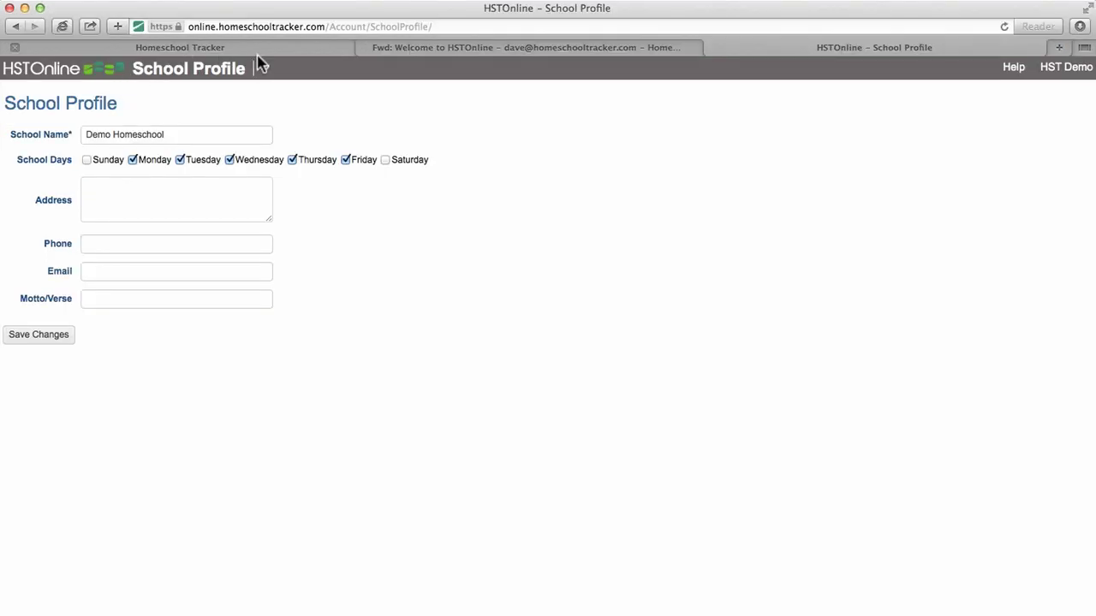
- Start a new student record in the Student List and enter the student's display name and full name for reports
click(266, 72)
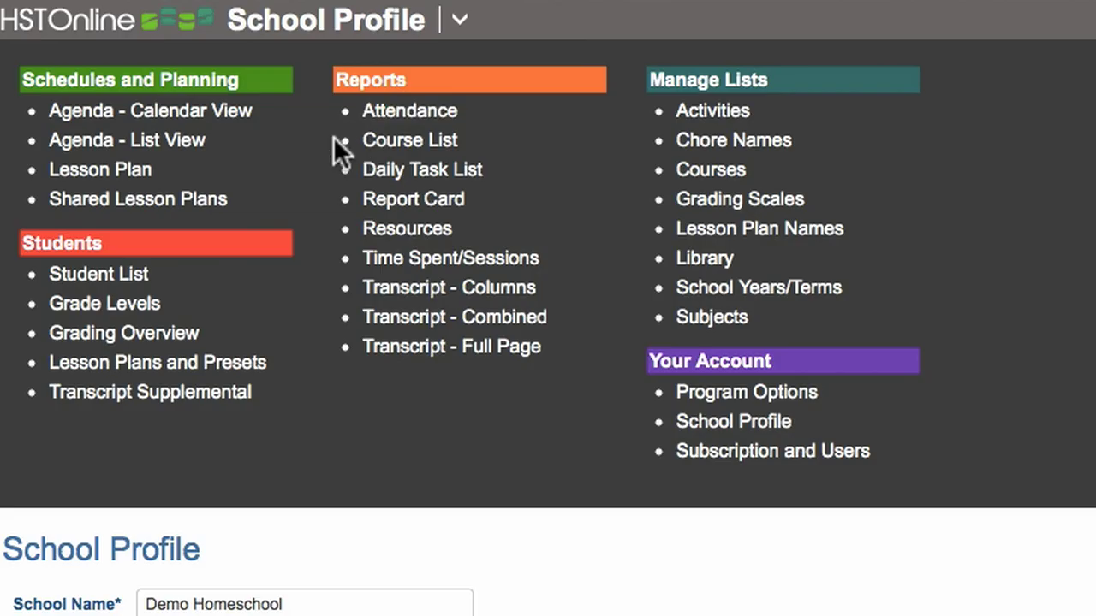
click(140, 285)
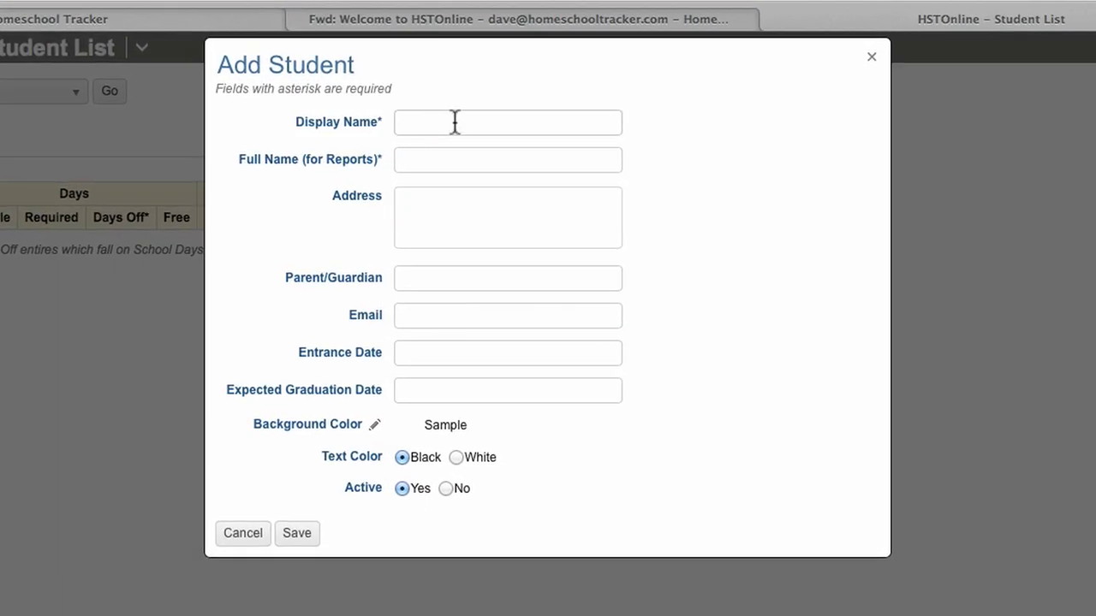
text(Amy)
key(Tab)
text(HST Amy)
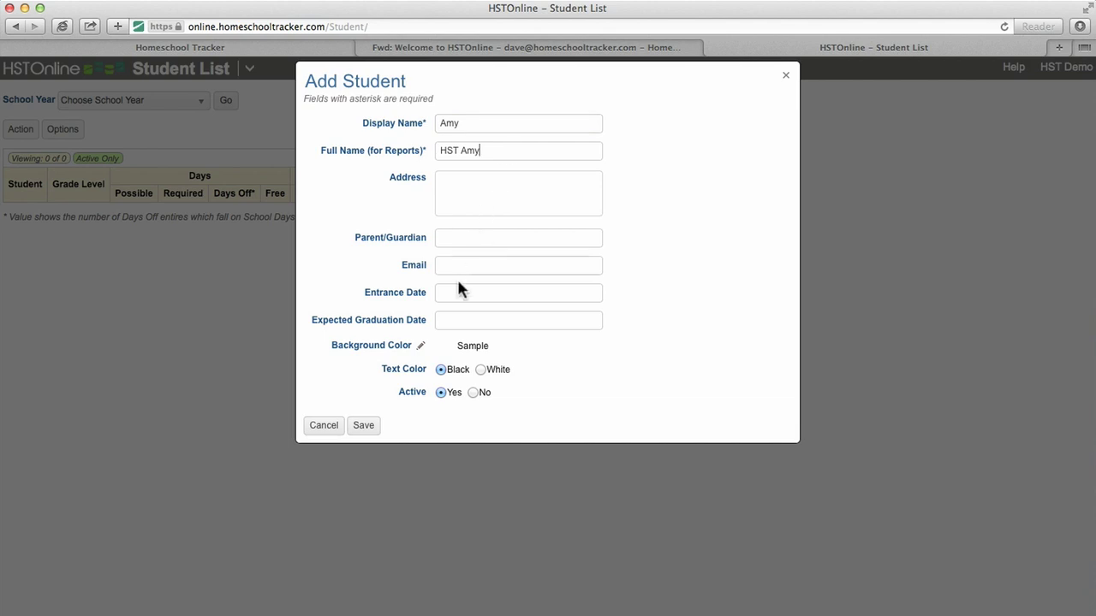
- Give the new student a bright purple background color and save the student record
click(422, 347)
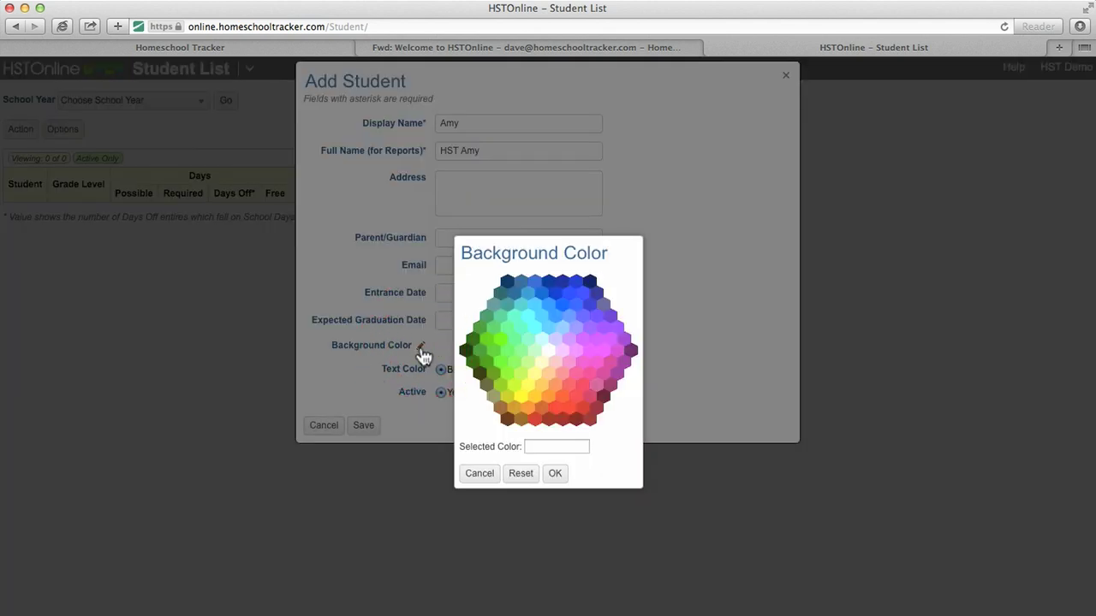
click(611, 348)
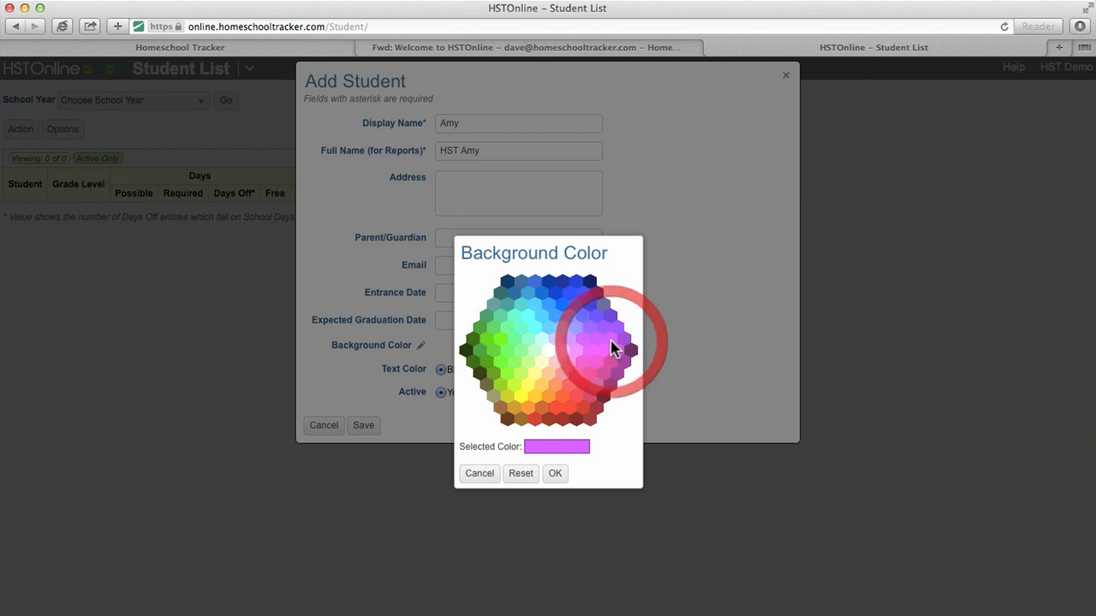
click(556, 476)
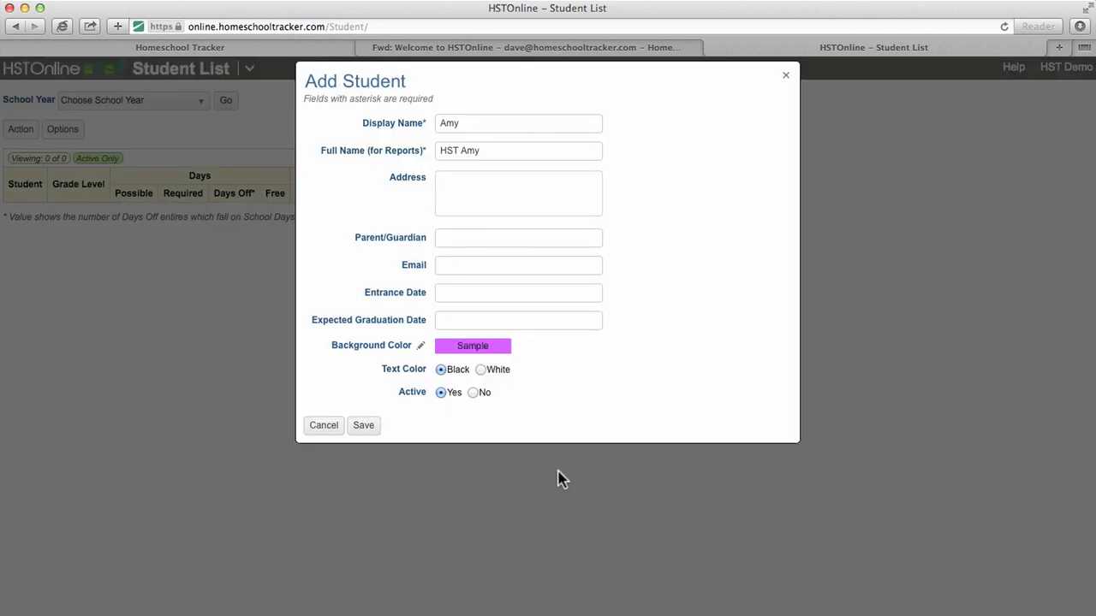
click(365, 427)
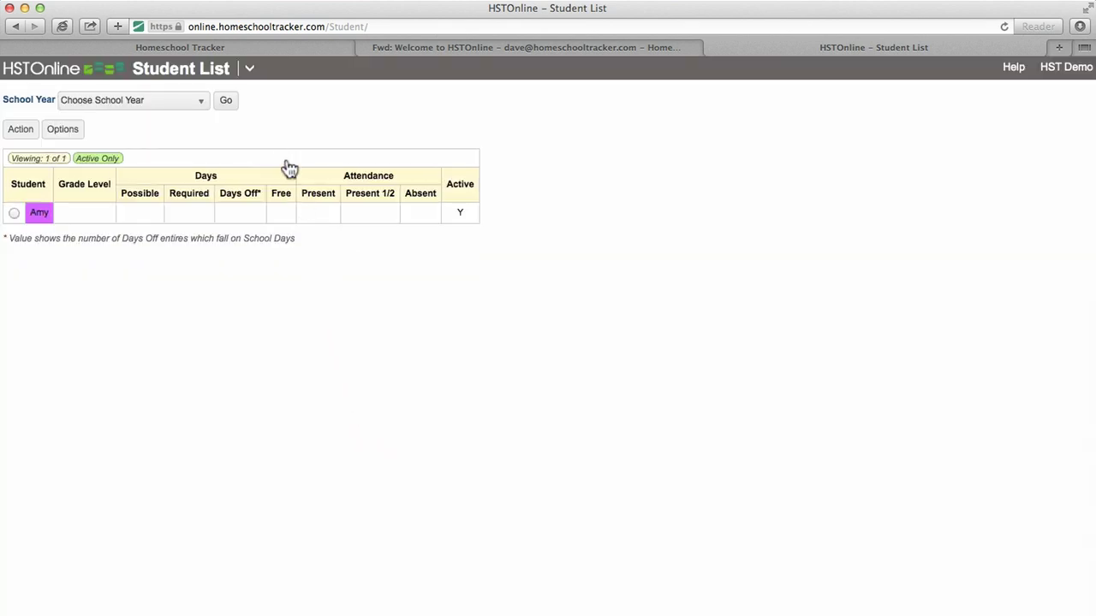
- Add a school year named "2014-2015" in School Years/Terms with a start date of 8/1/2014
click(249, 73)
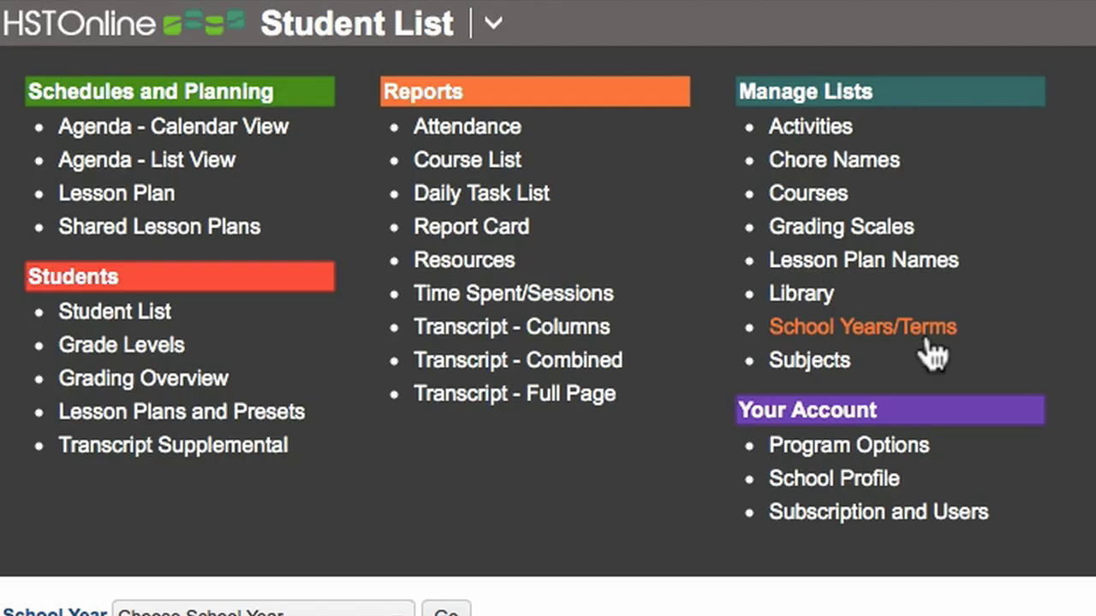
click(929, 335)
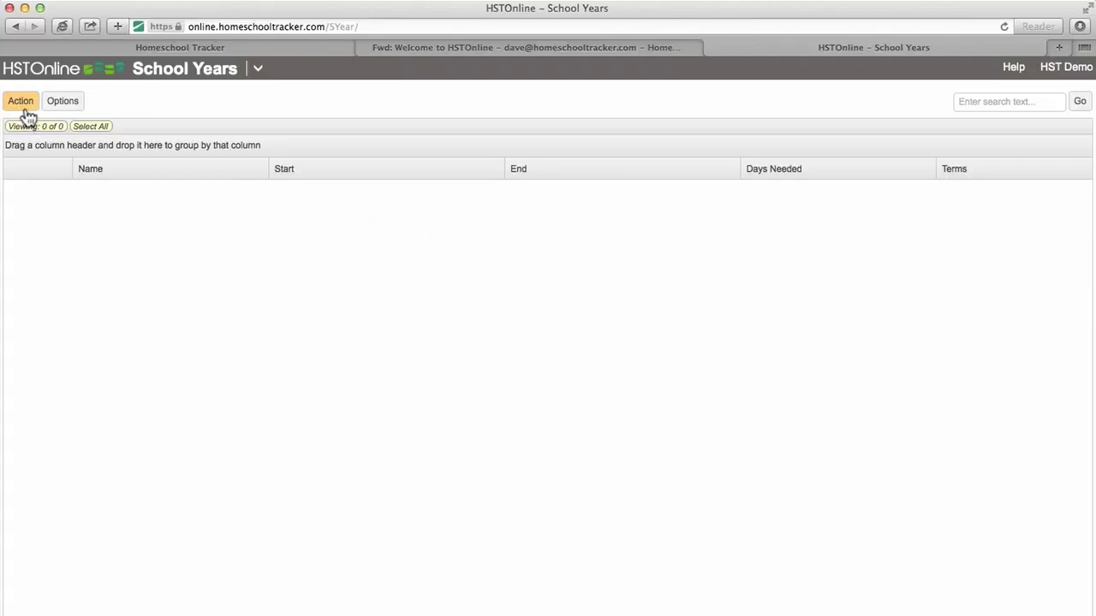
click(27, 110)
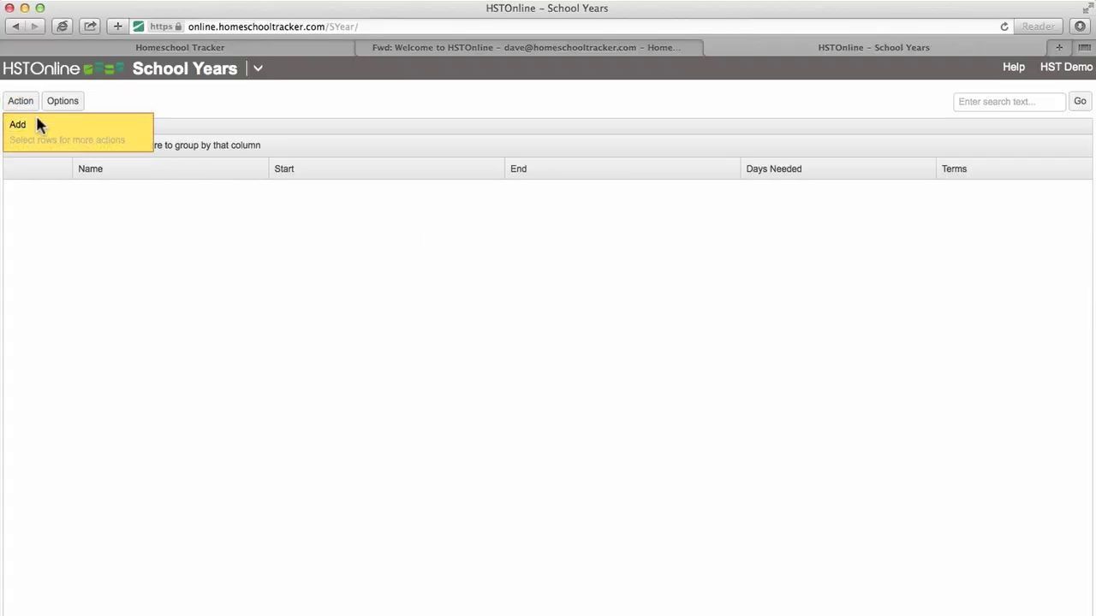
click(42, 129)
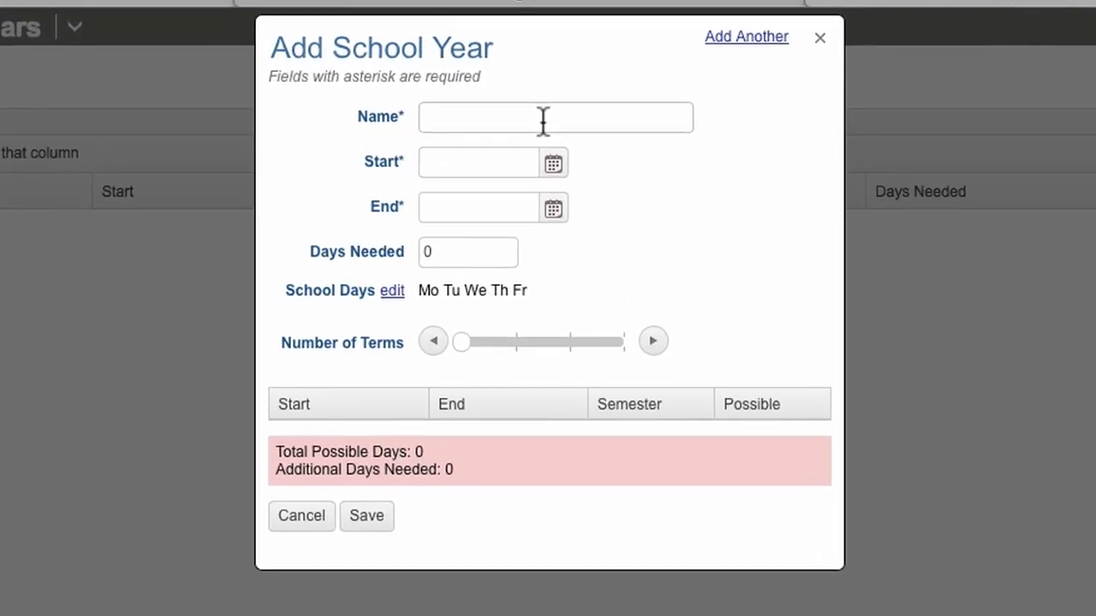
text(20)
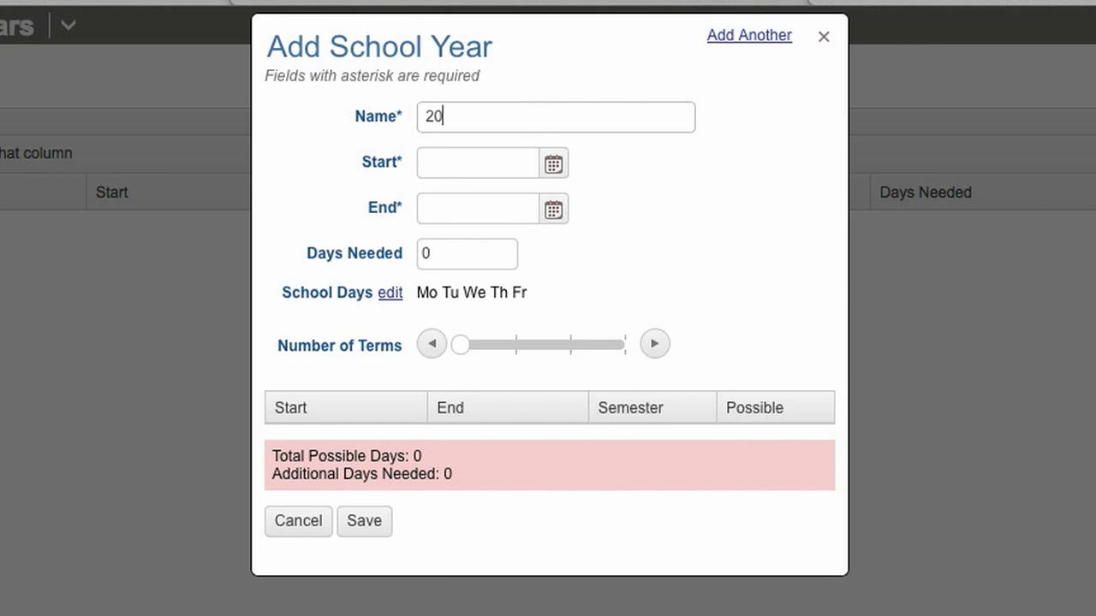
text(14-2015)
click(553, 164)
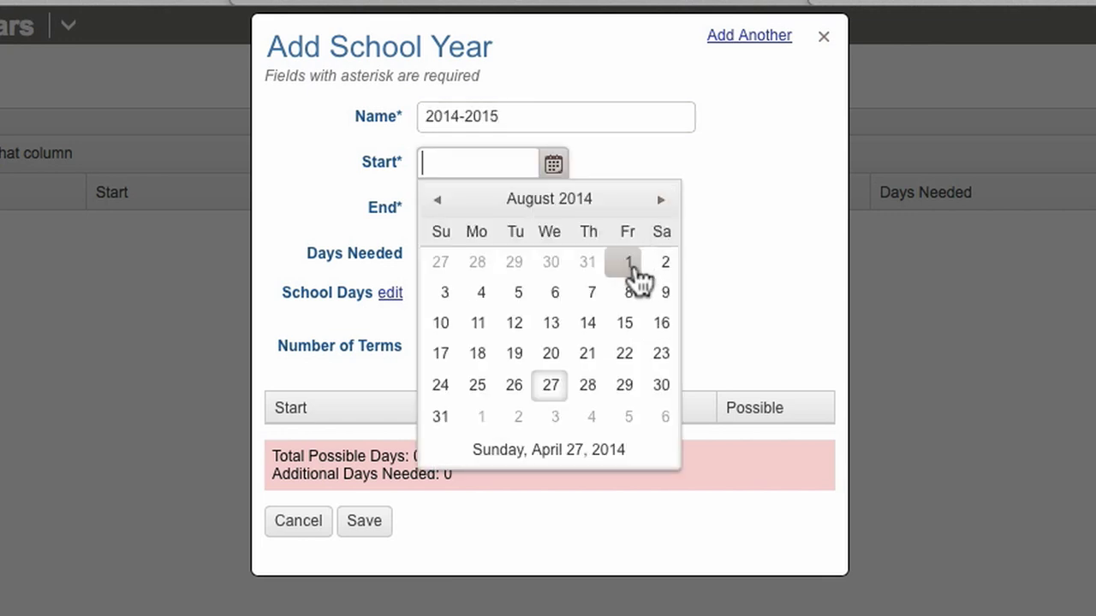
click(635, 268)
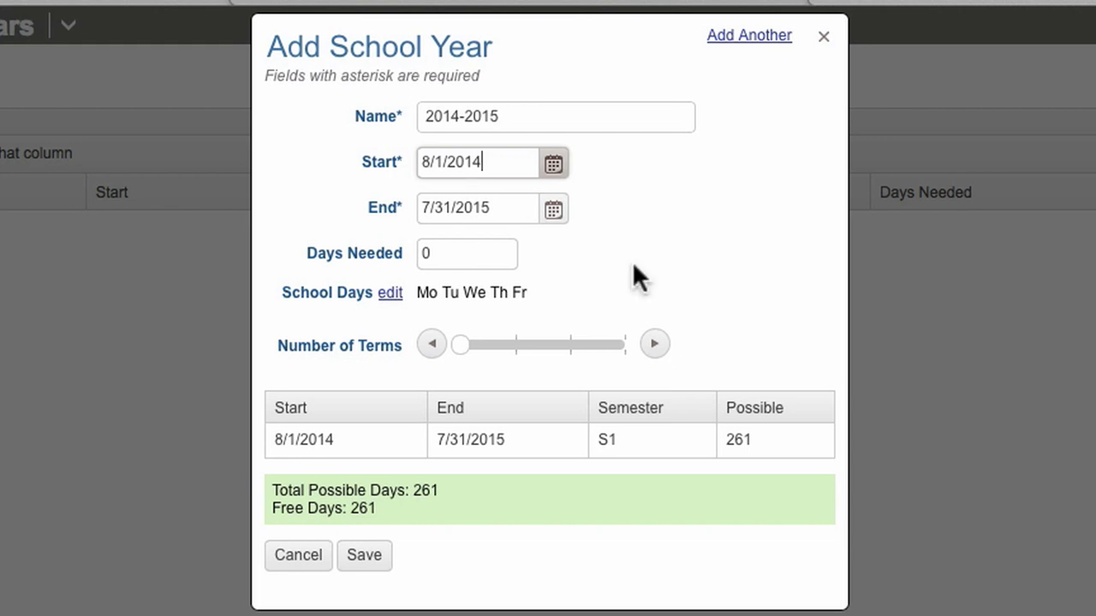
- Set the school year's days needed to 180 and its number of terms to two, and save it
click(497, 254)
text(180)
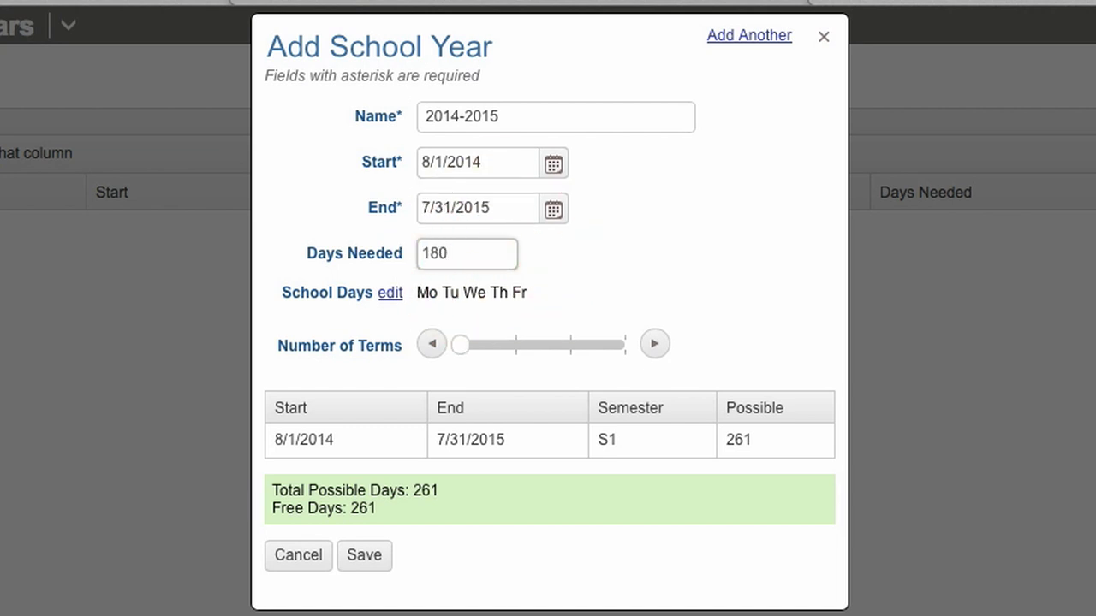
key(Tab)
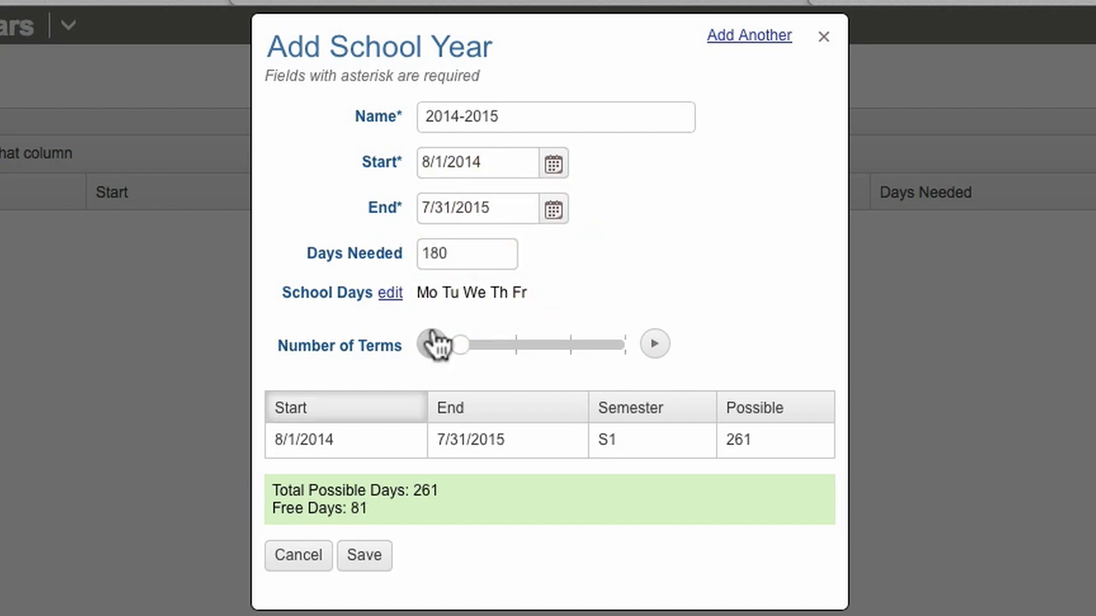
drag(469, 363, 502, 361)
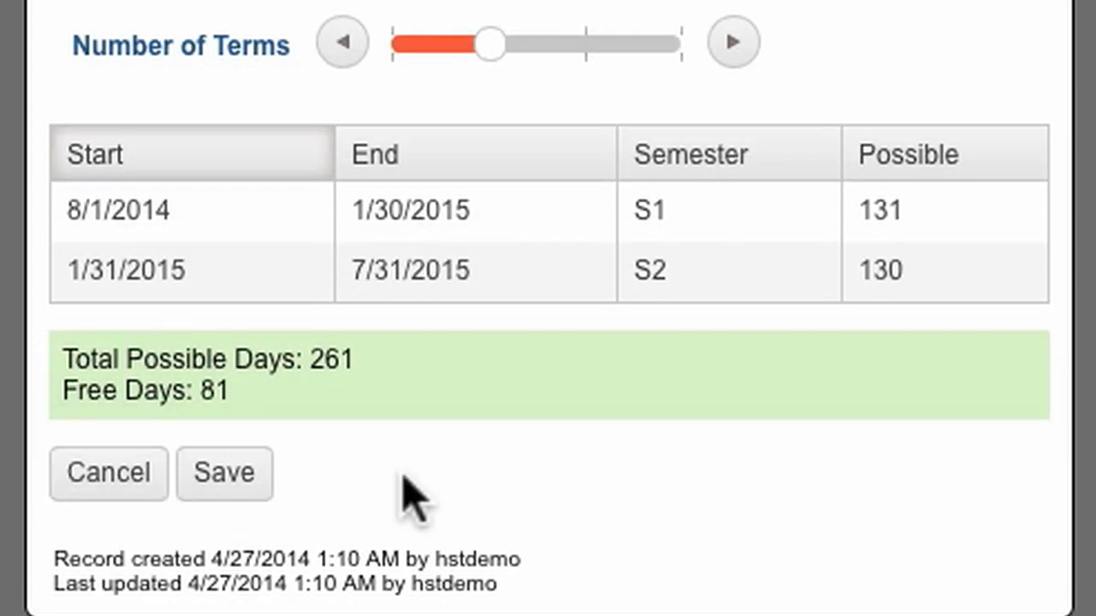
click(255, 476)
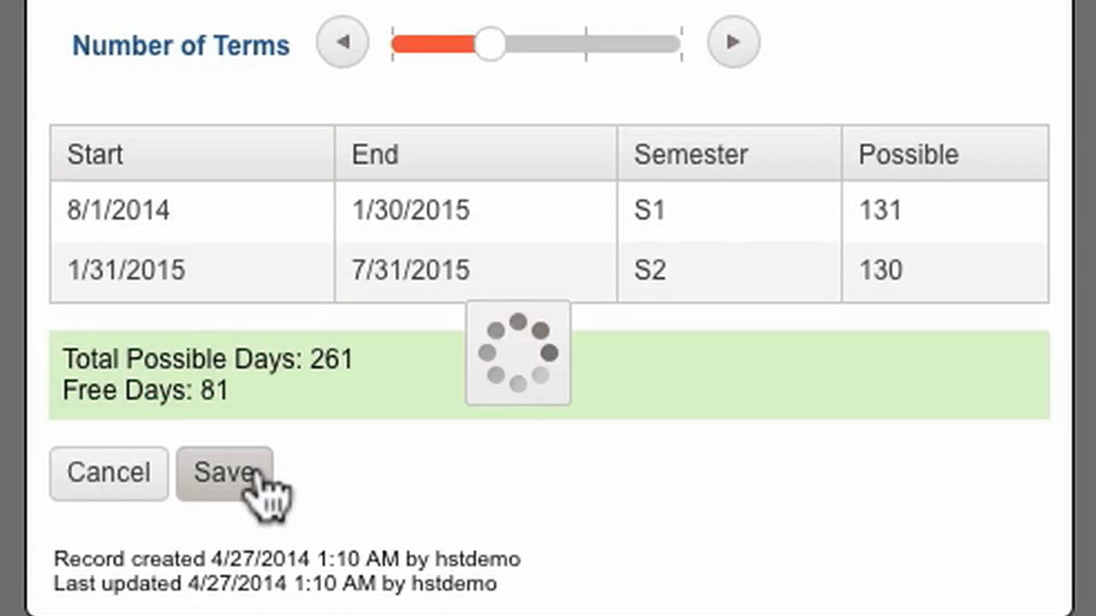